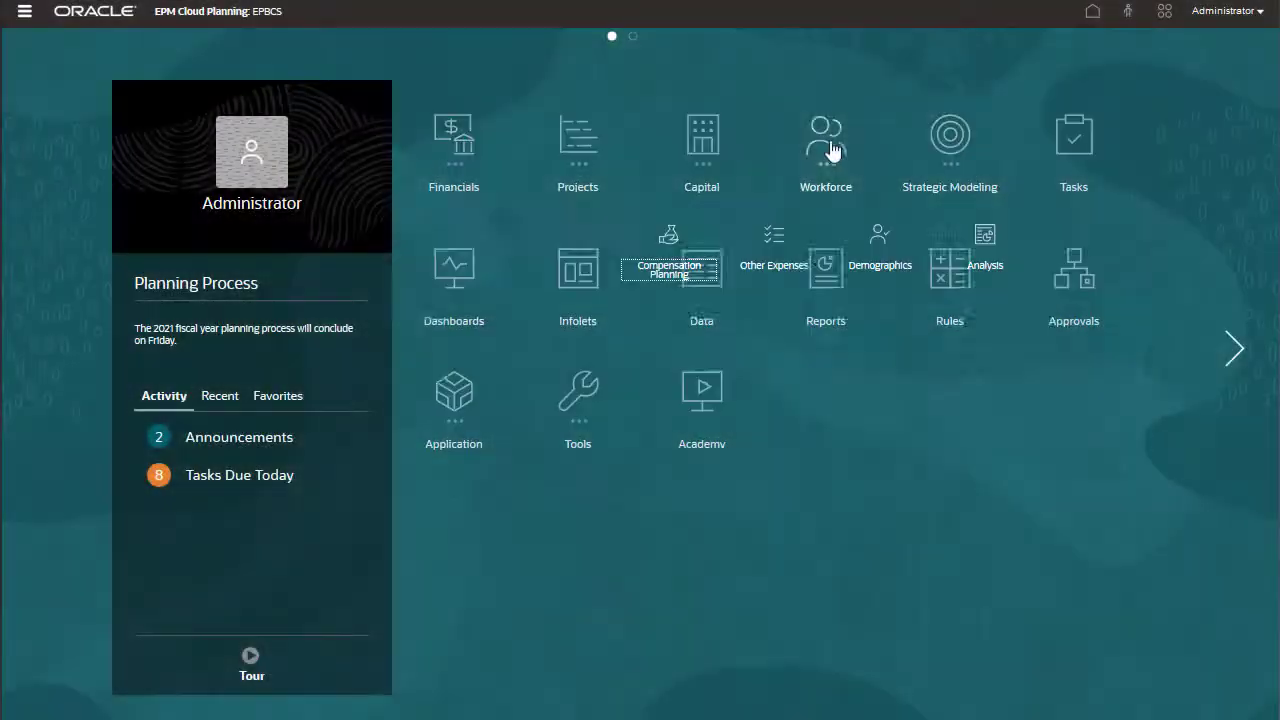
# - From Manage Employees, add a Sales Support Manager hiring requisition starting in October
pyautogui.click(669, 255)
pyautogui.click(21, 186)
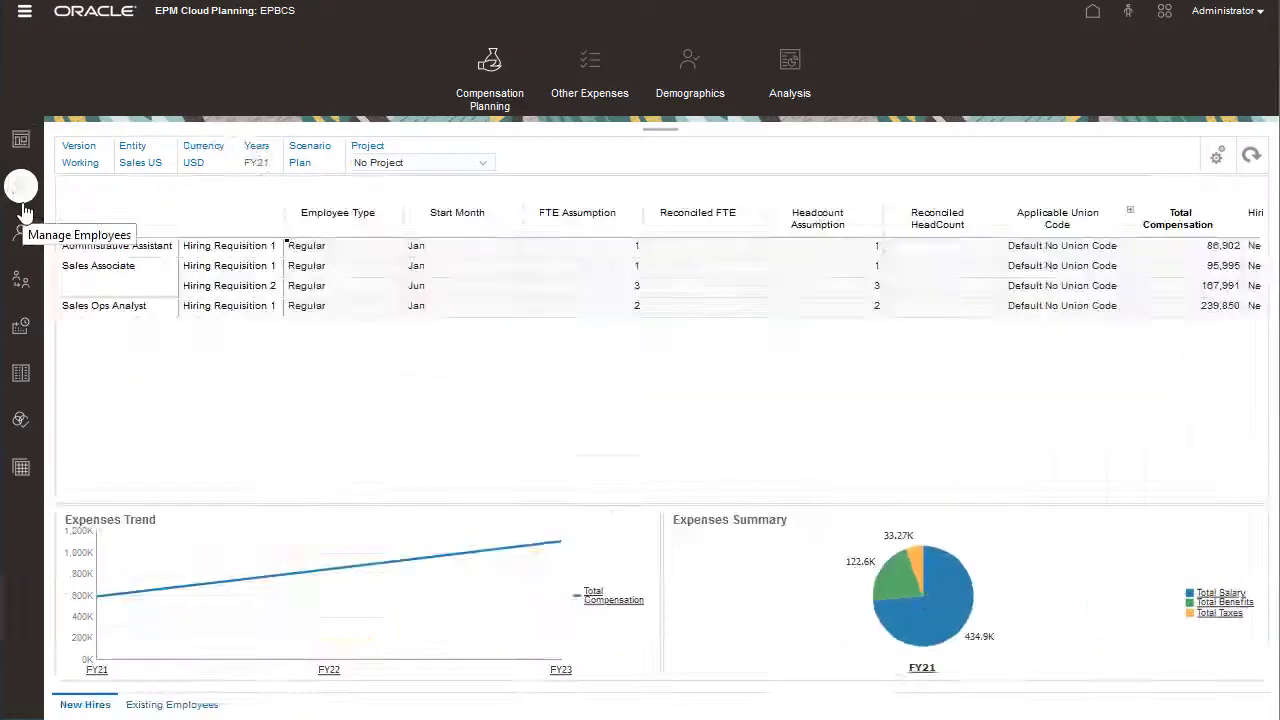
pyautogui.rightClick(100, 312)
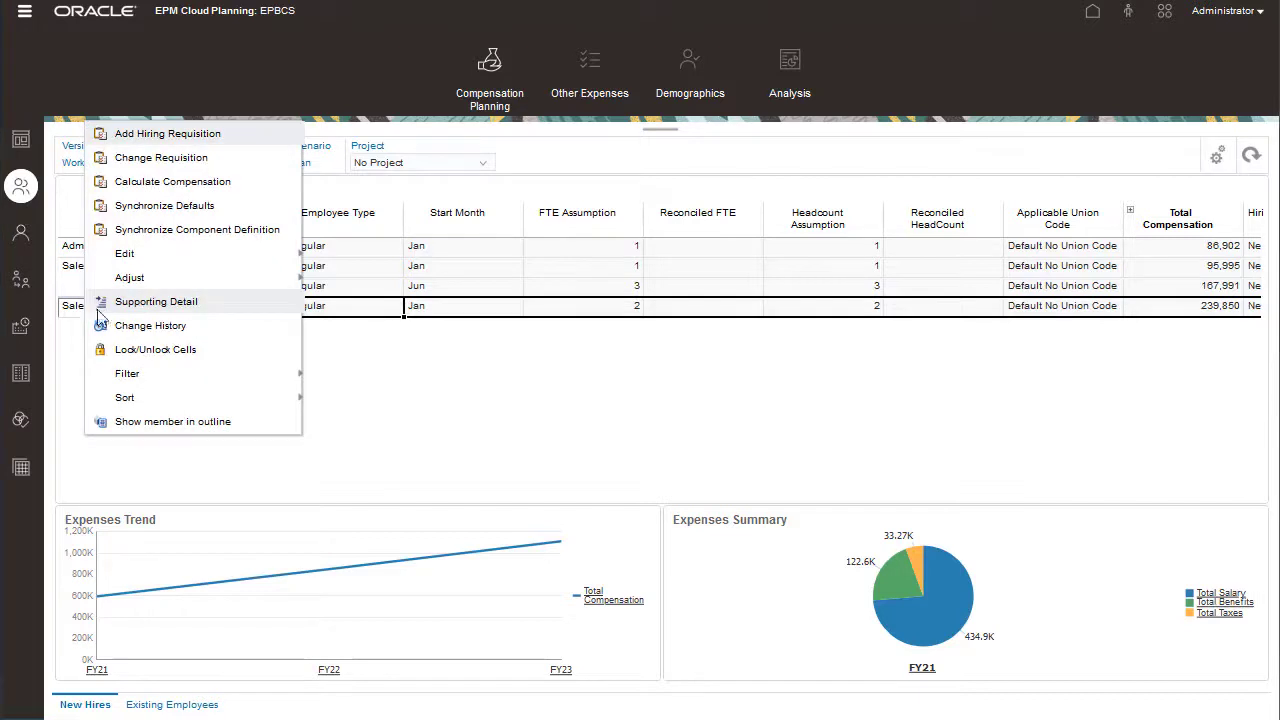
pyautogui.click(205, 141)
pyautogui.click(884, 156)
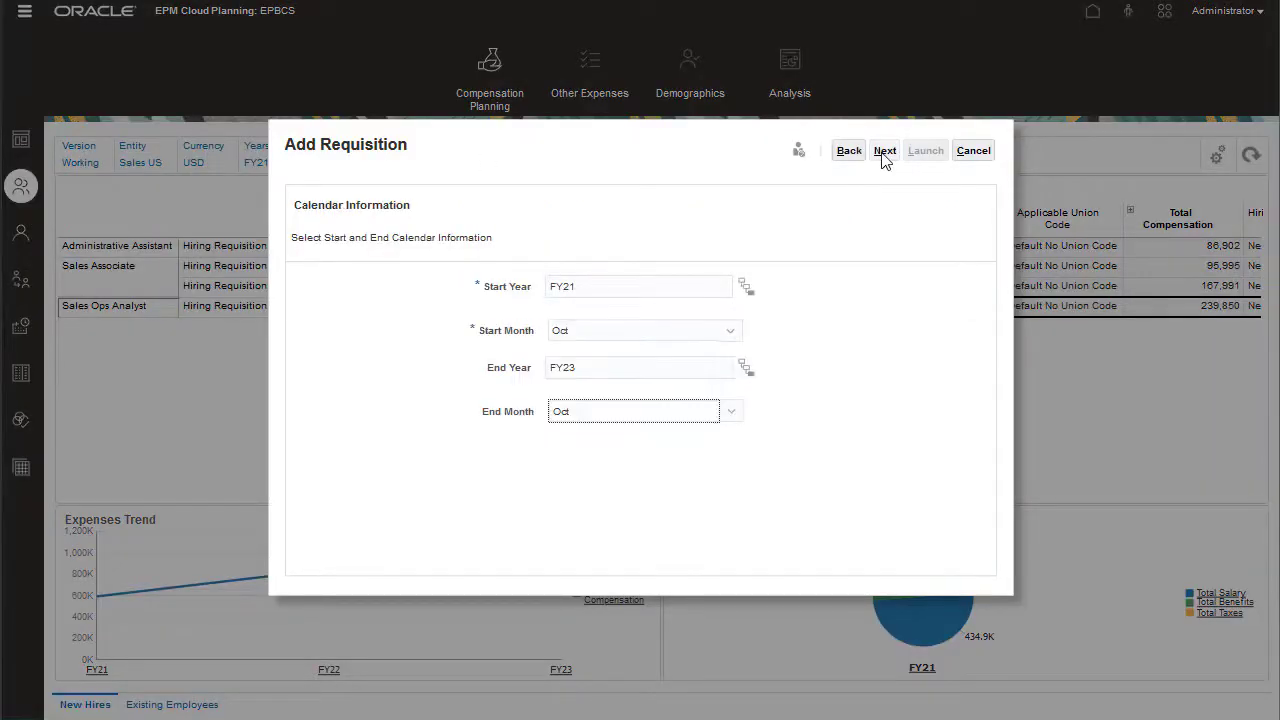
pyautogui.click(884, 155)
pyautogui.click(884, 155)
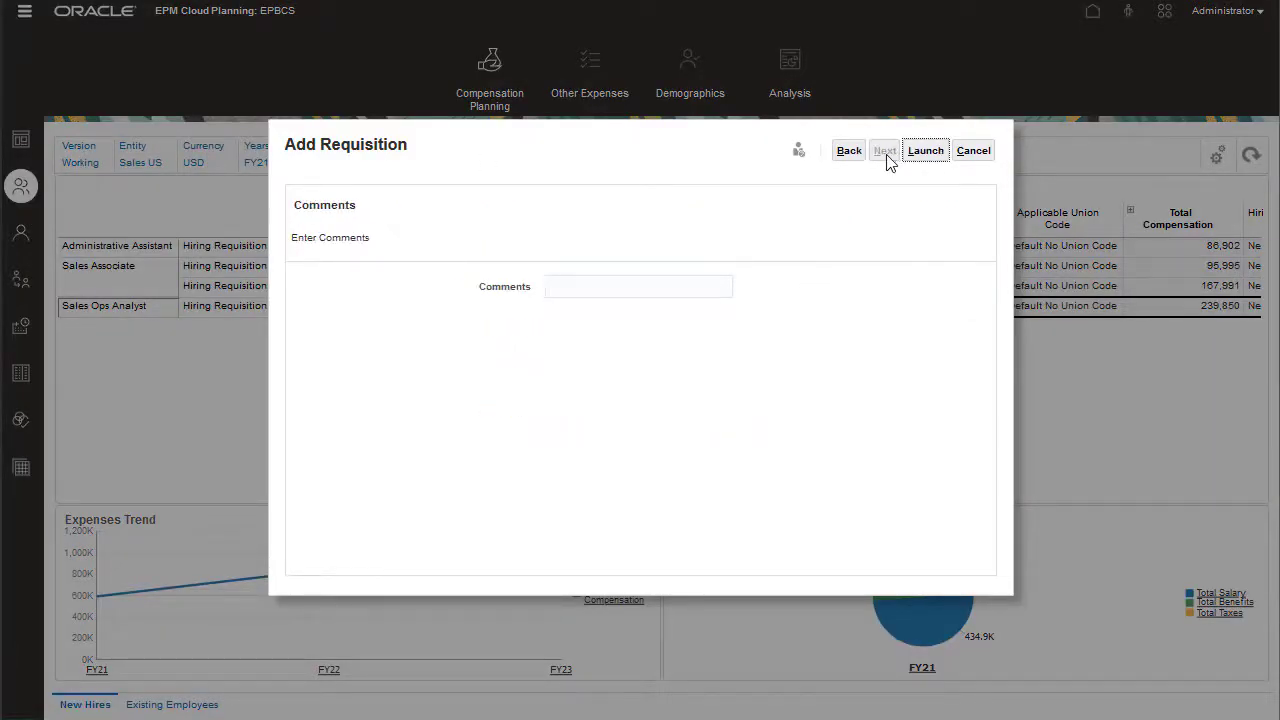
pyautogui.click(925, 152)
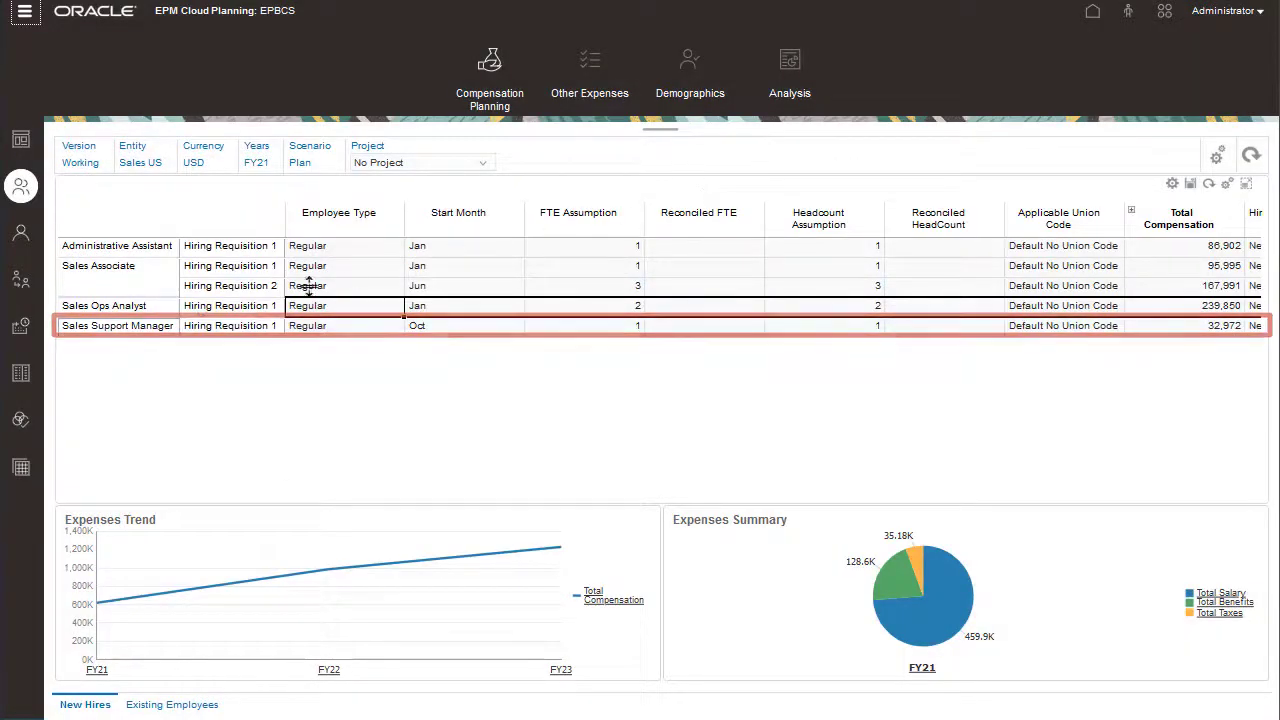
# - Calculate compensation for the new Sales Support Manager row, giving 32,972
pyautogui.click(138, 326)
pyautogui.rightClick(138, 326)
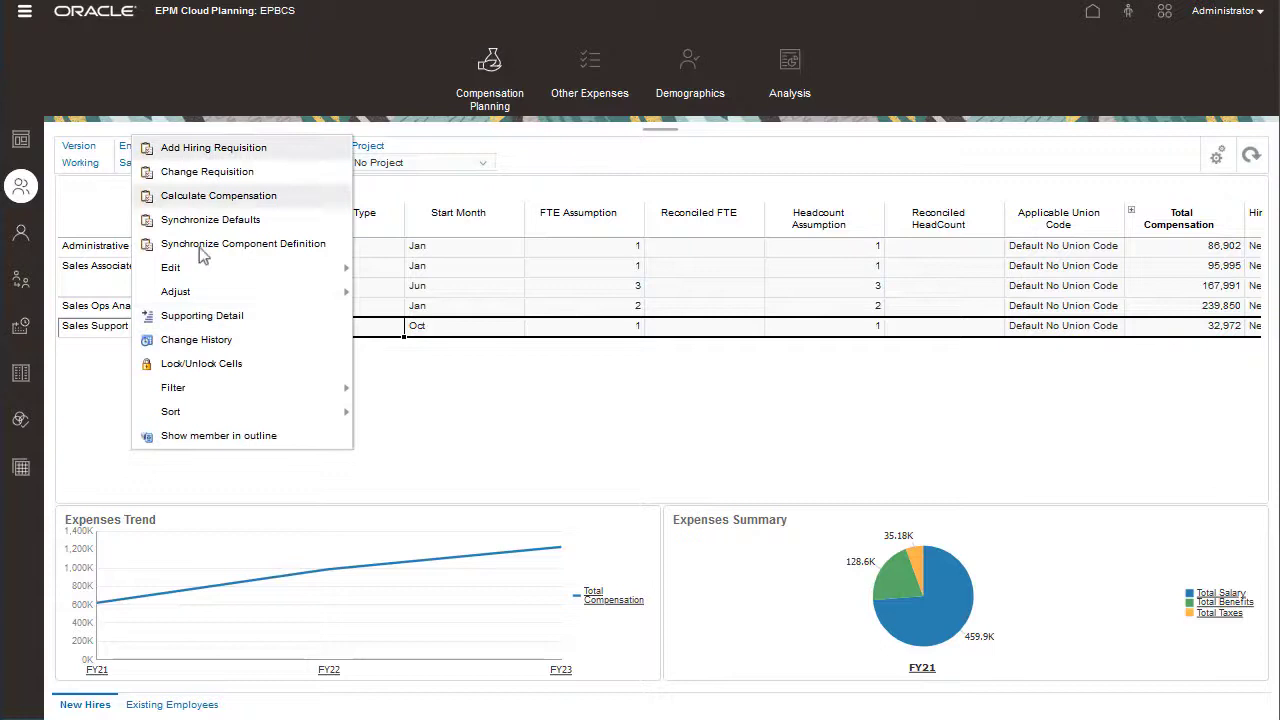
pyautogui.click(215, 196)
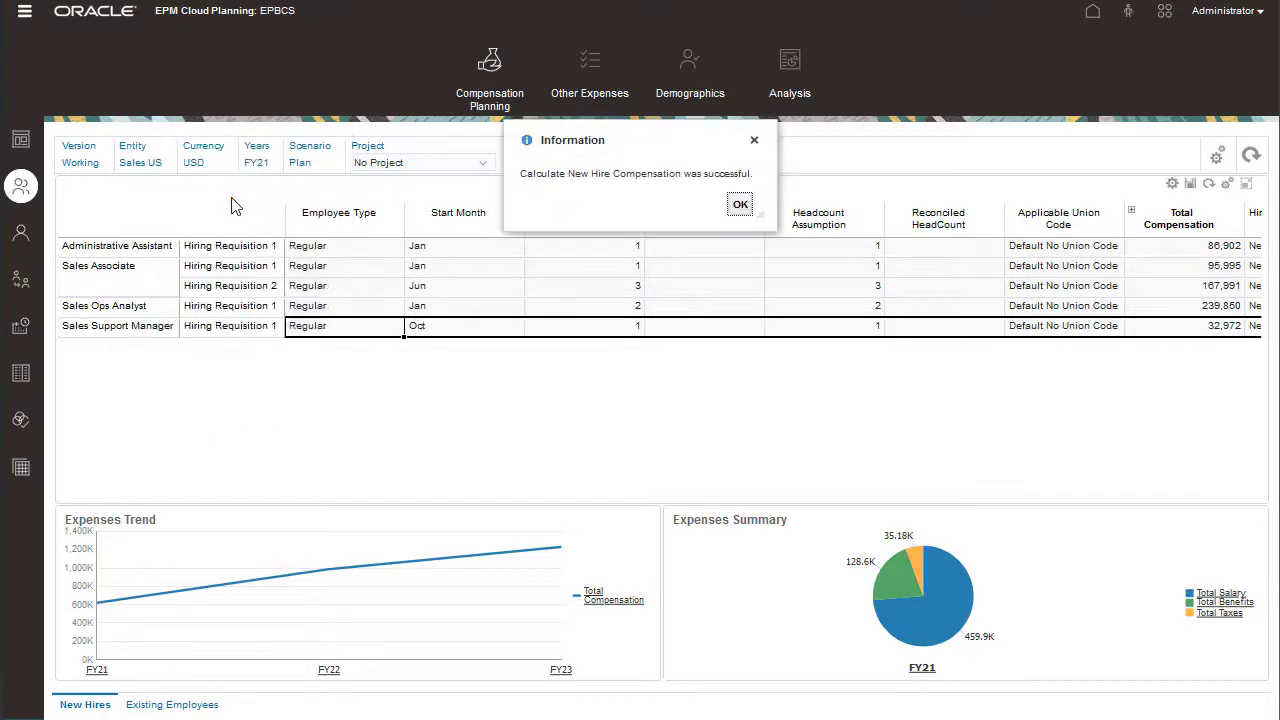
pyautogui.click(740, 205)
# - In Total Compensation Analysis, expand FY21 into quarters and Q4 into October–December
pyautogui.click(786, 90)
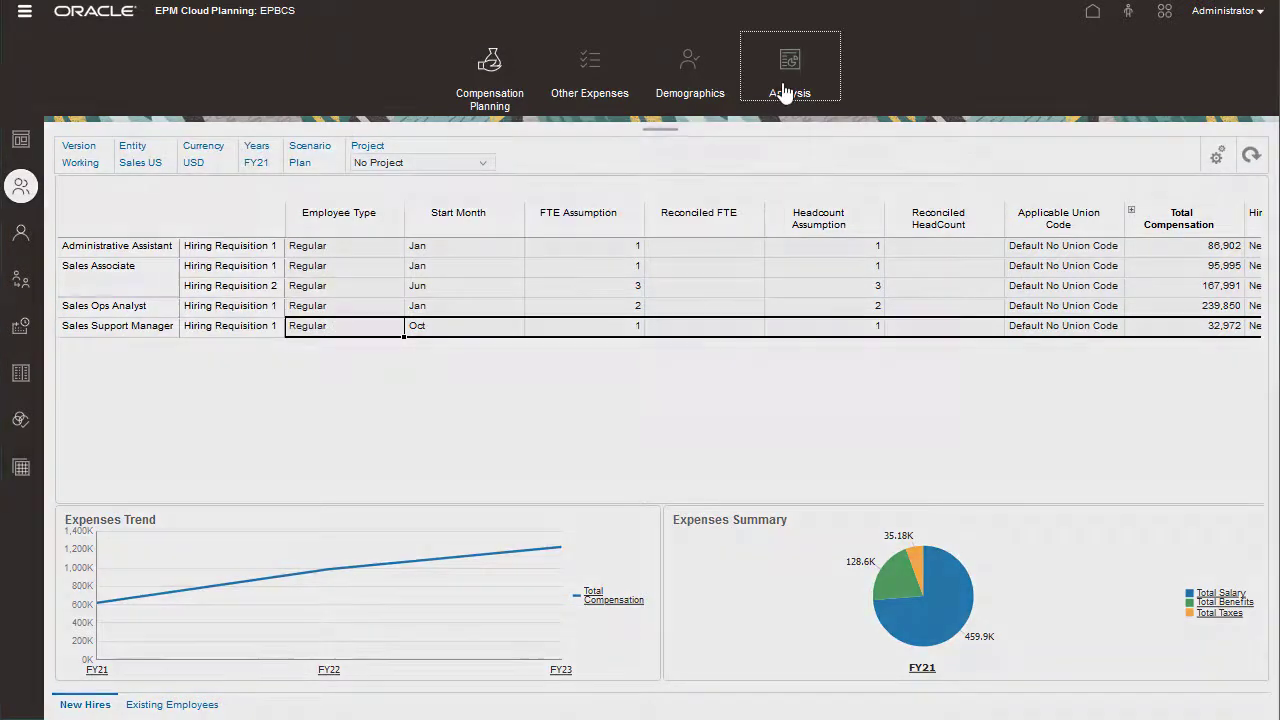
pyautogui.click(20, 187)
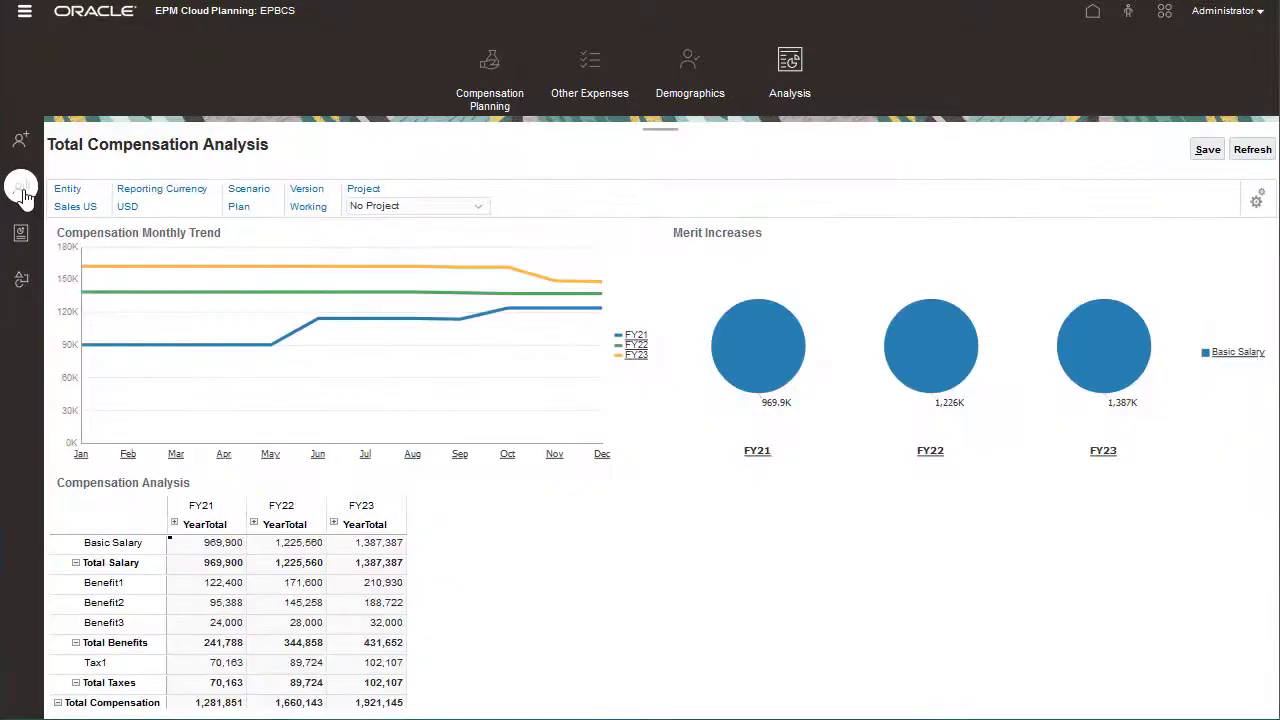
pyautogui.click(174, 521)
pyautogui.click(414, 521)
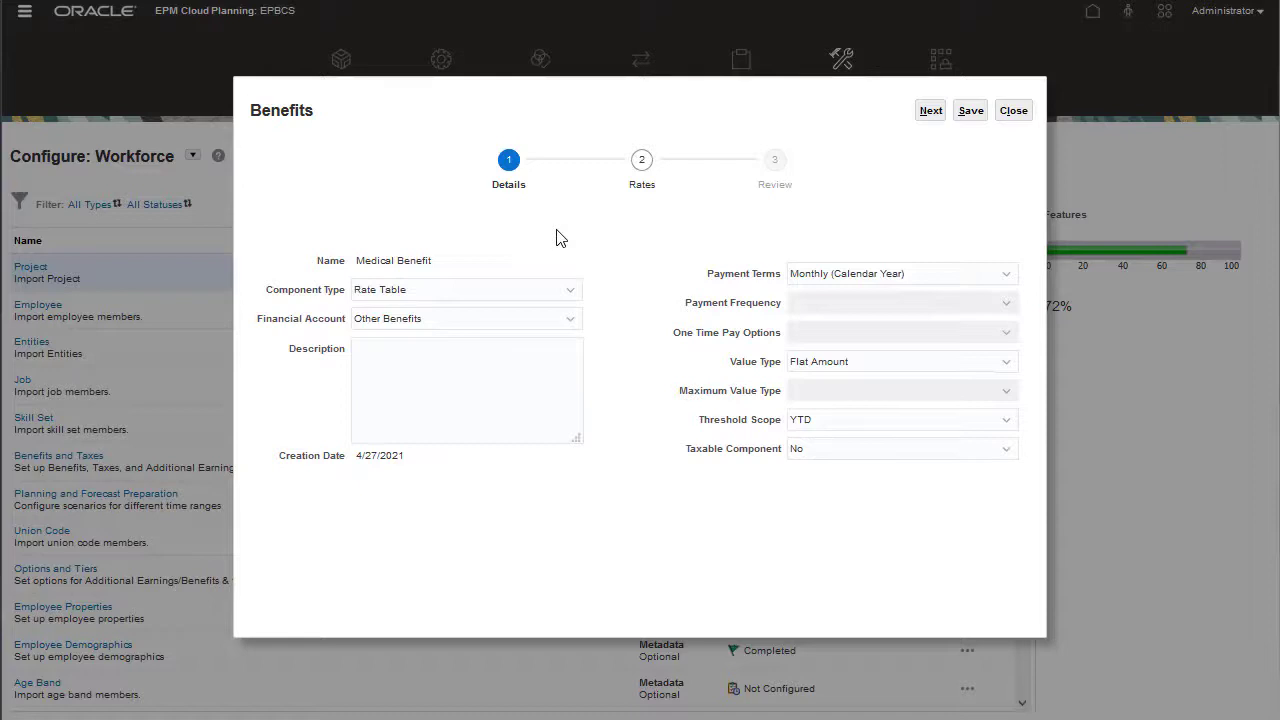
pyautogui.click(570, 326)
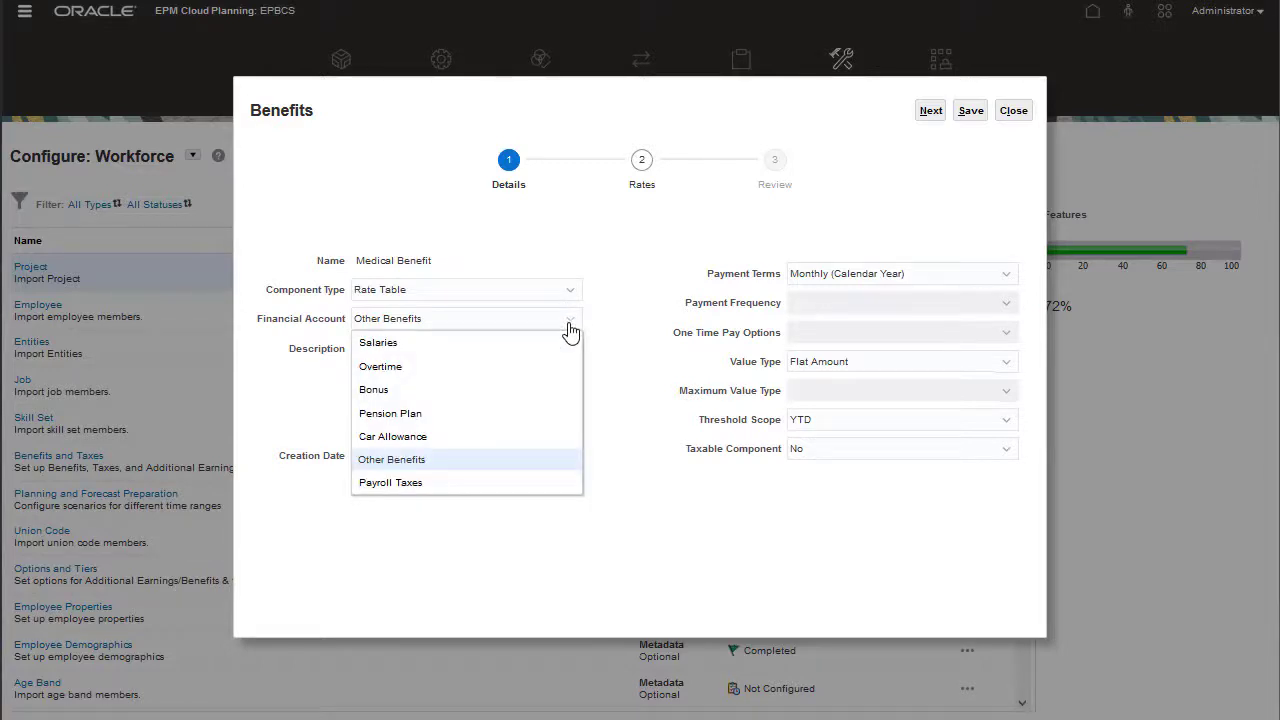
pyautogui.click(446, 462)
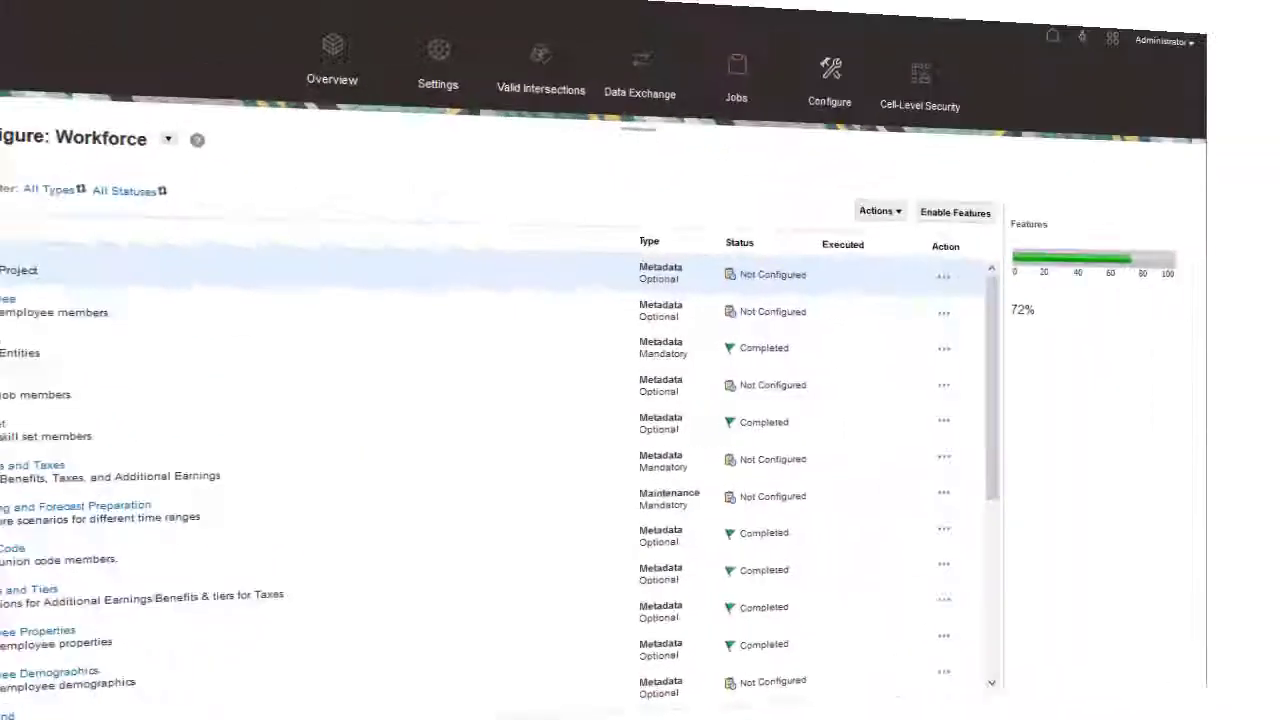
# - In Data Exchange Data Maps, review the Compensation Data map (OEP_WFP to OEP_FS) and close it unchanged
pyautogui.click(25, 11)
pyautogui.click(689, 209)
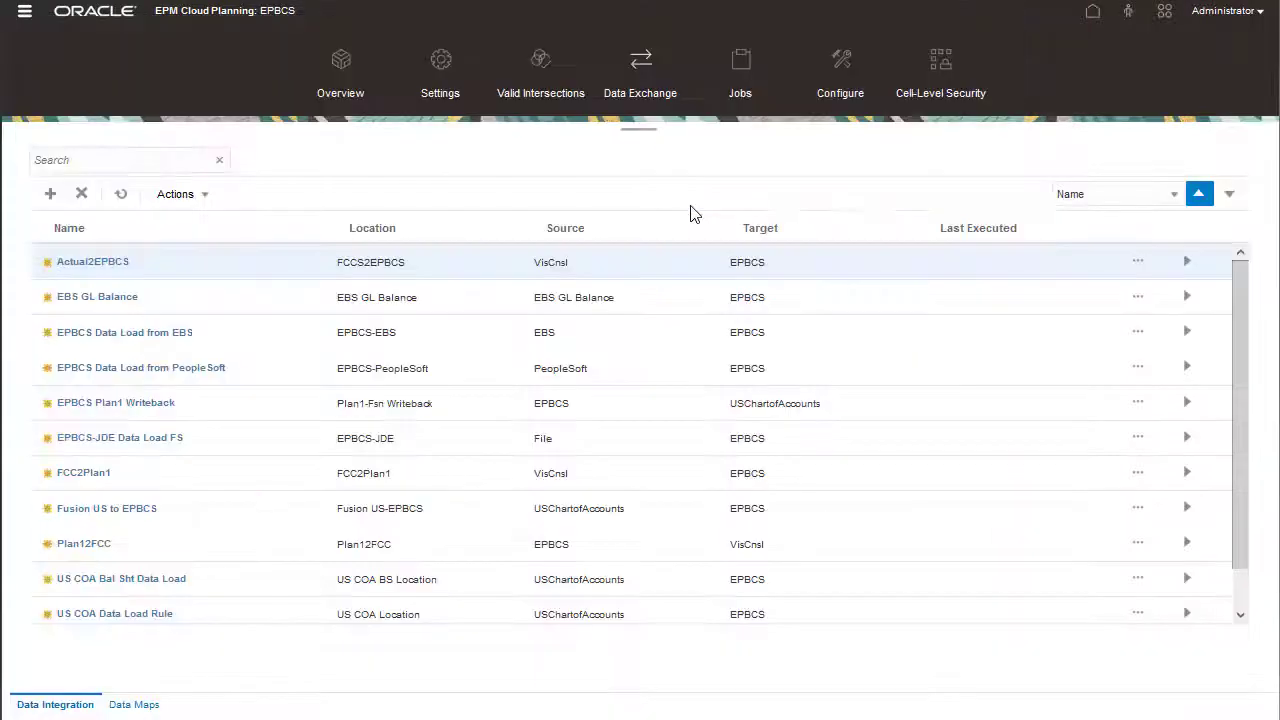
pyautogui.click(133, 705)
pyautogui.click(92, 452)
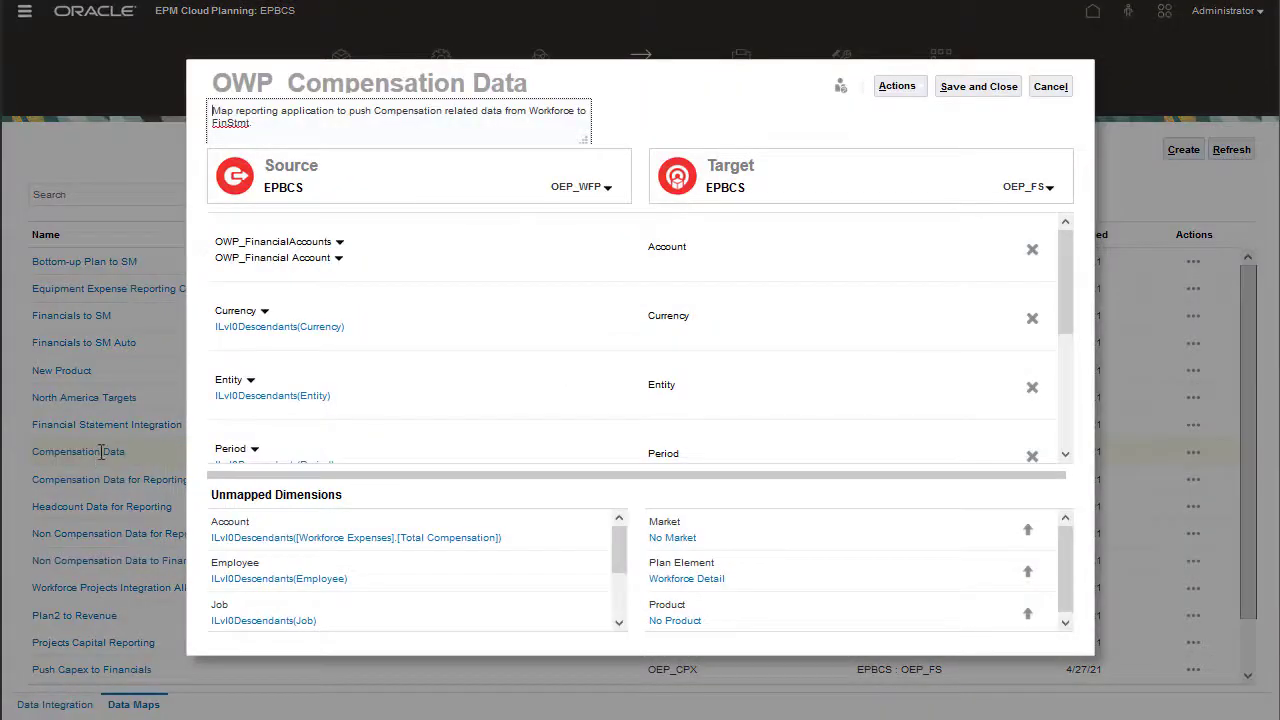
pyautogui.moveTo(1069, 322); pyautogui.dragTo(1065, 472)
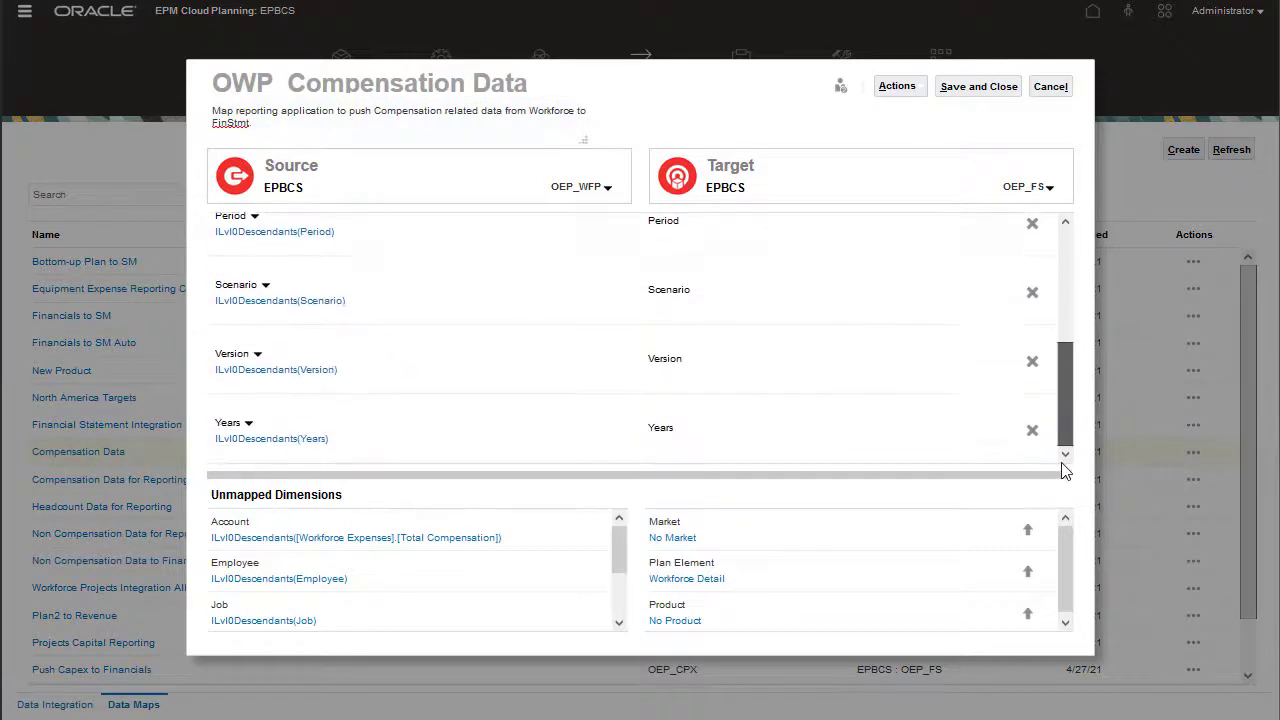
pyautogui.click(1050, 87)
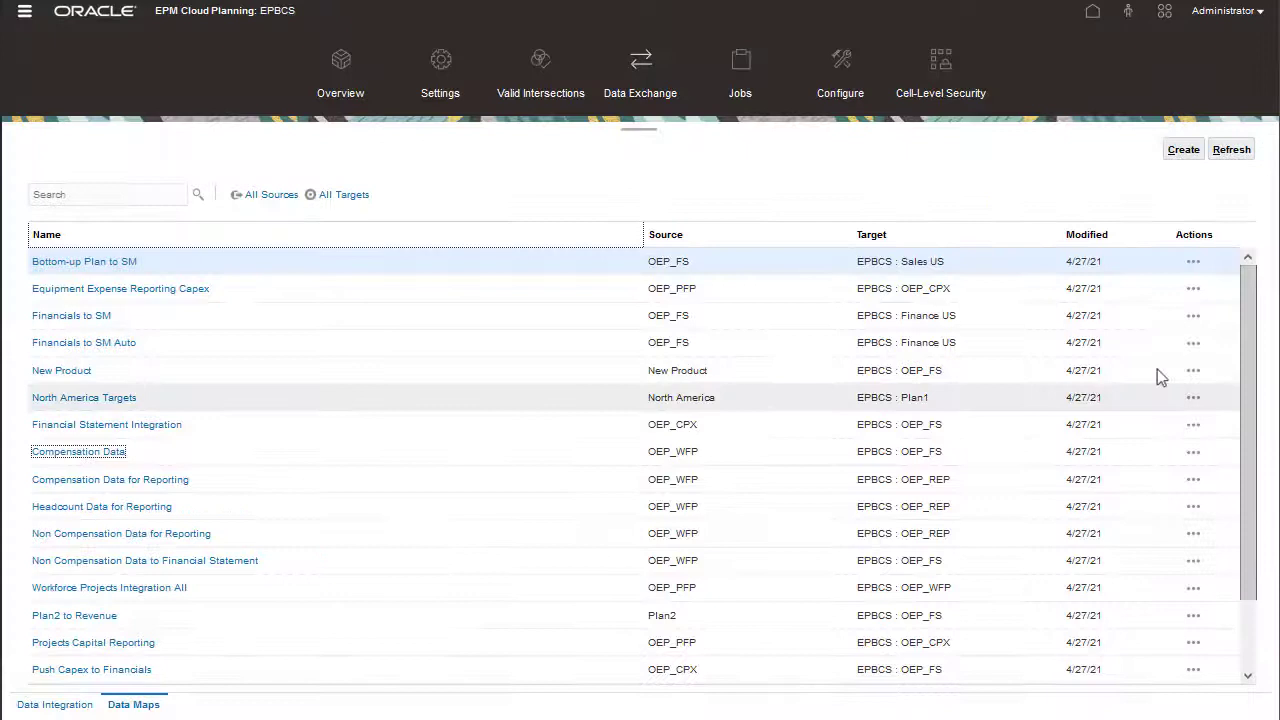
# - Synchronize the Compensation Data map
pyautogui.click(1193, 453)
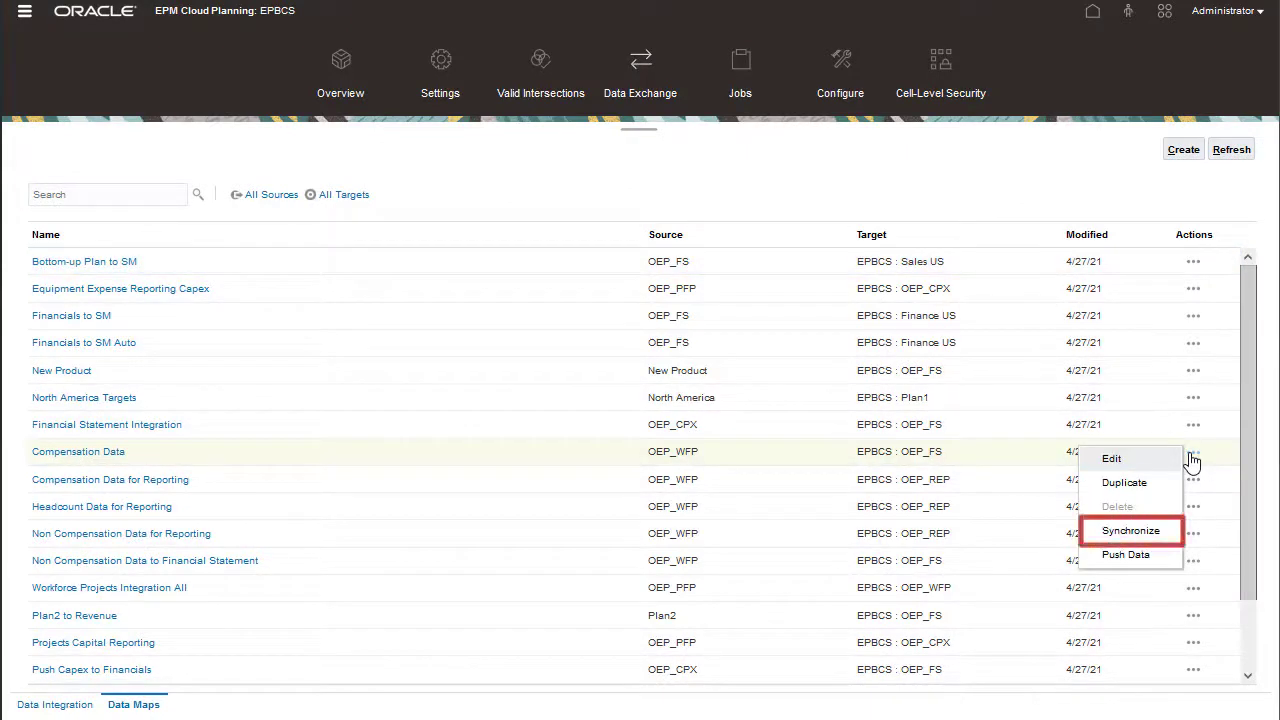
pyautogui.click(1151, 533)
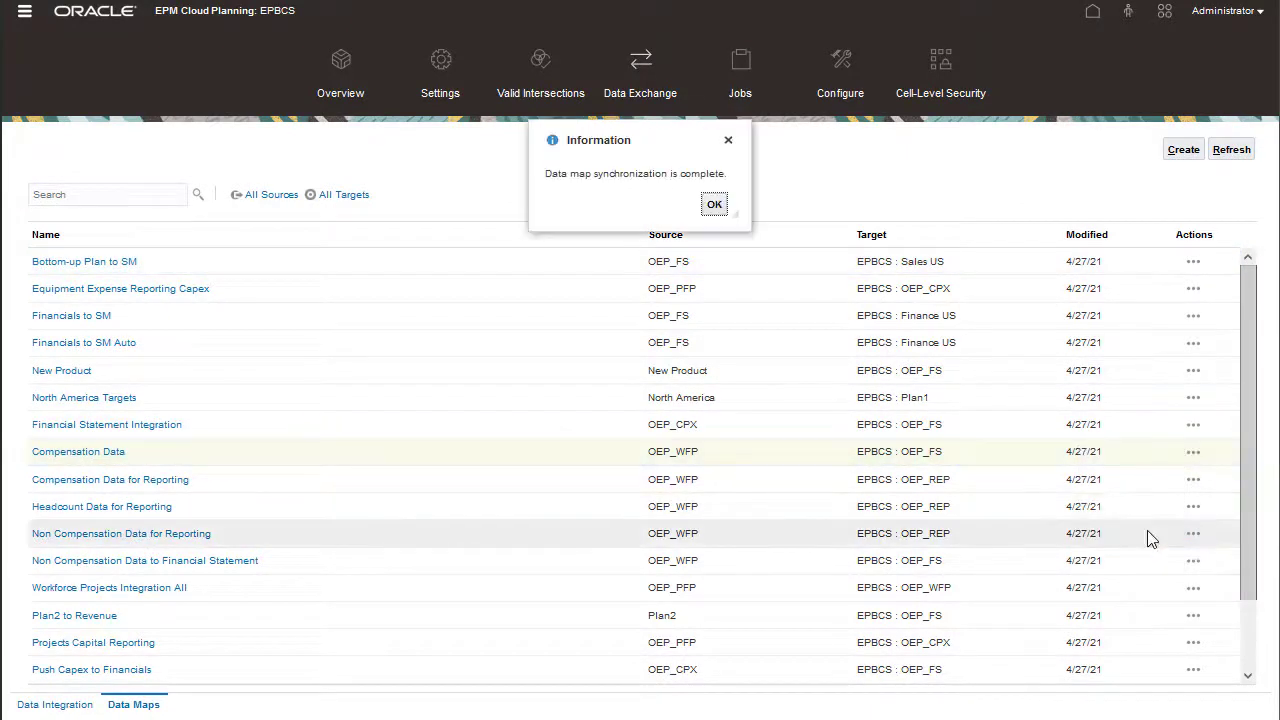
pyautogui.click(714, 205)
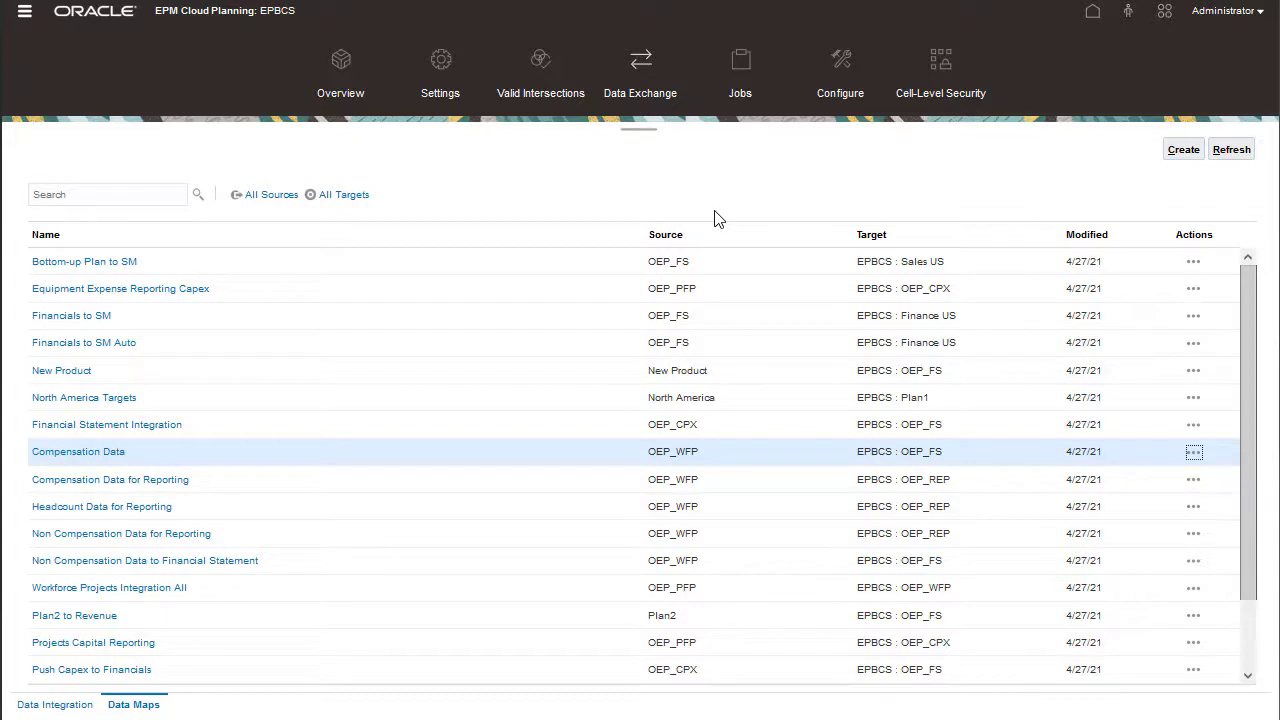
# - Push Compensation Data to Financials, clearing target data before the push
pyautogui.click(1194, 455)
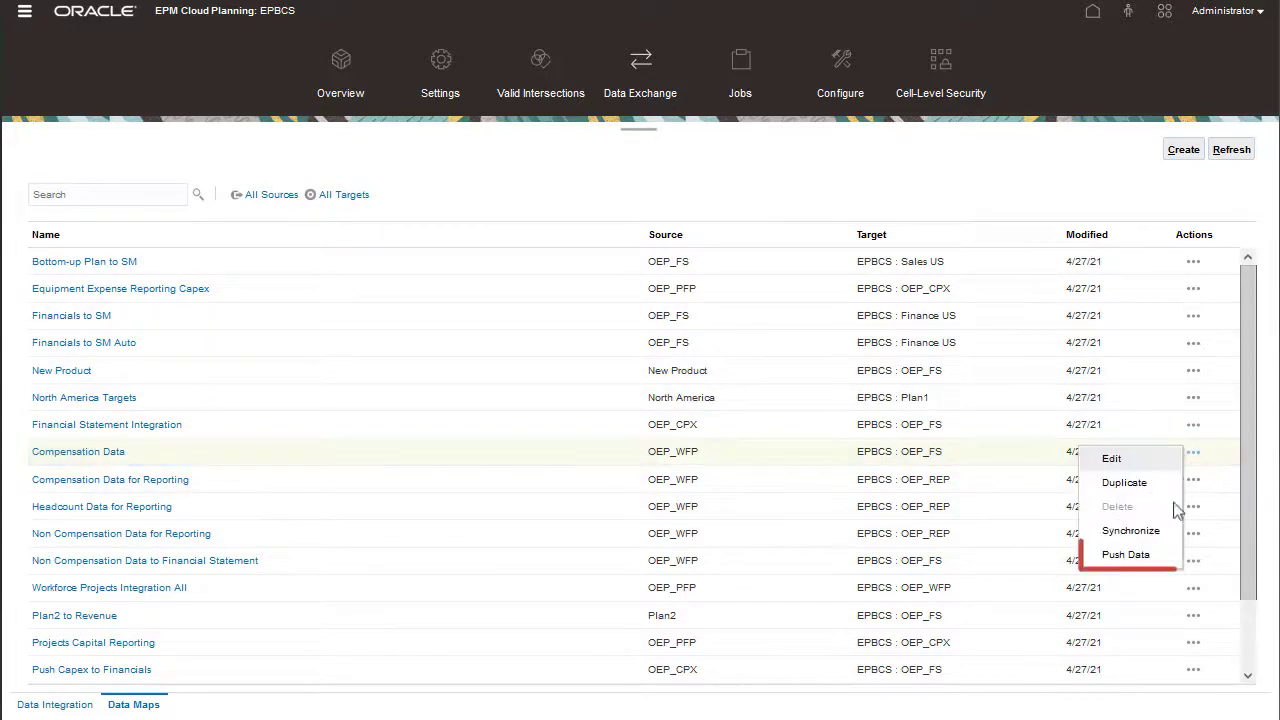
pyautogui.click(1151, 557)
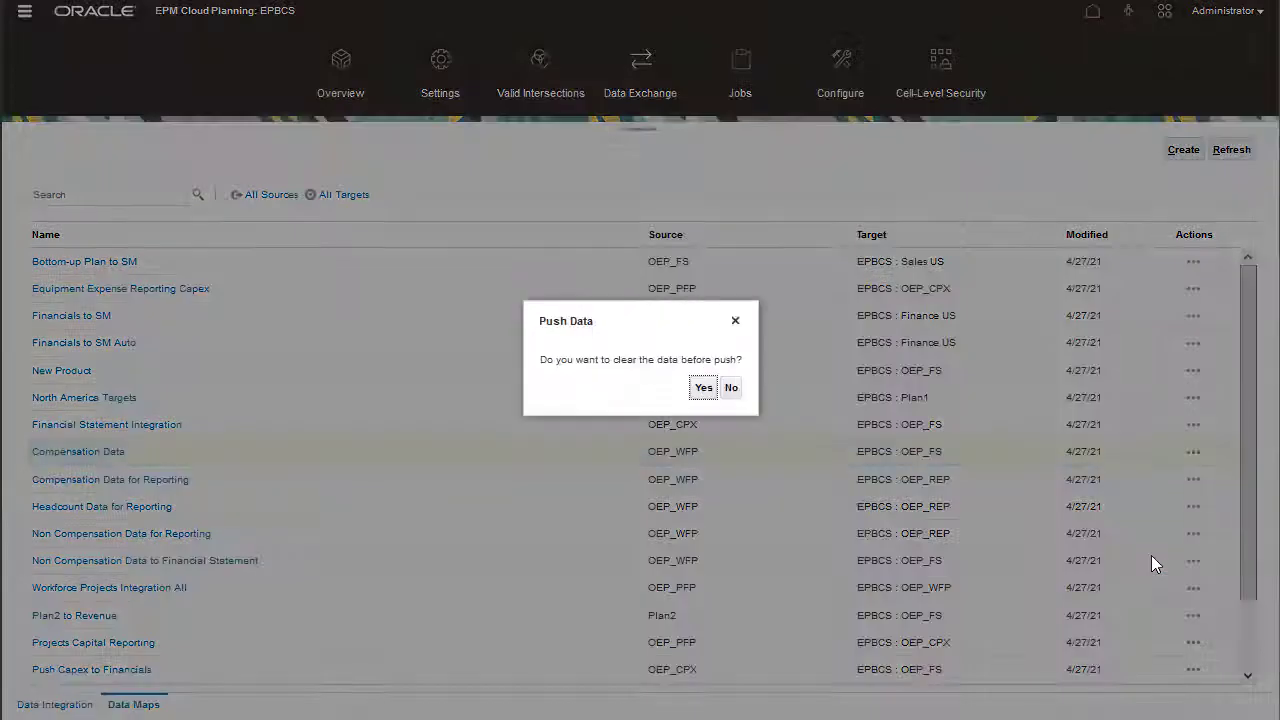
pyautogui.click(704, 389)
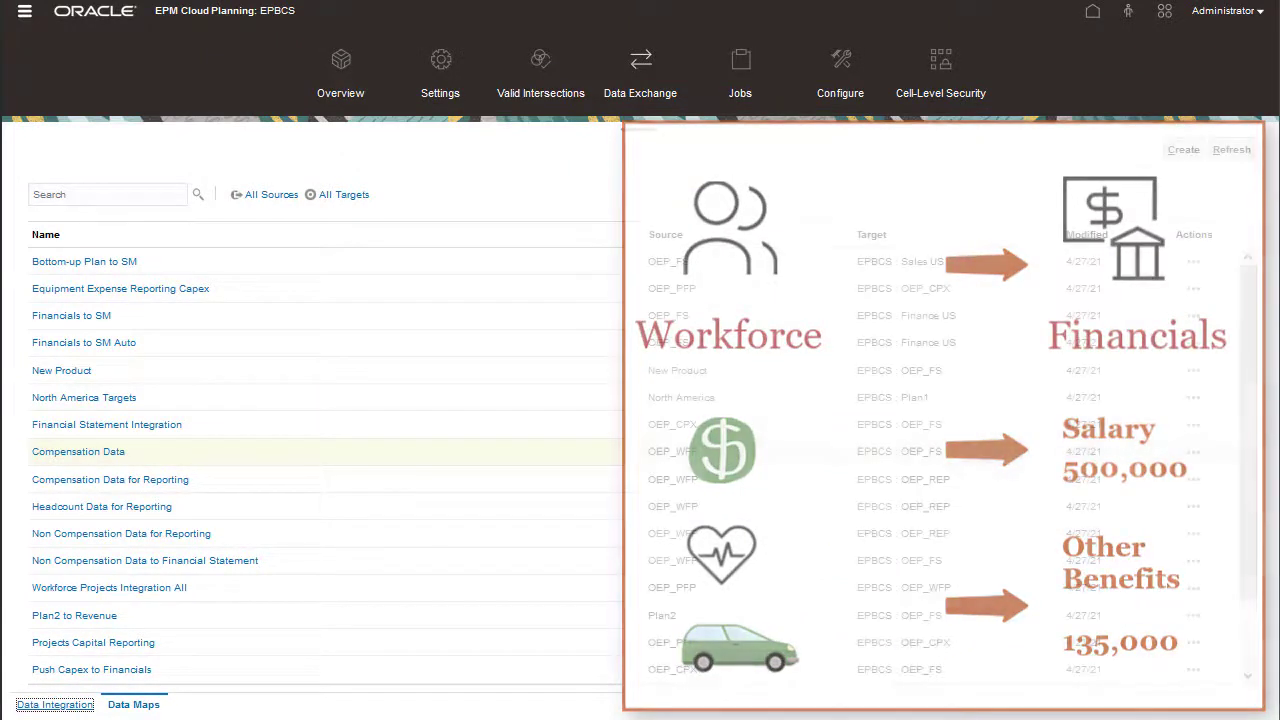
# - Launch the Rollup business rule for OEP_Total Entity, OEP_Plan, OEP_Working, USD, FY21
pyautogui.click(22, 16)
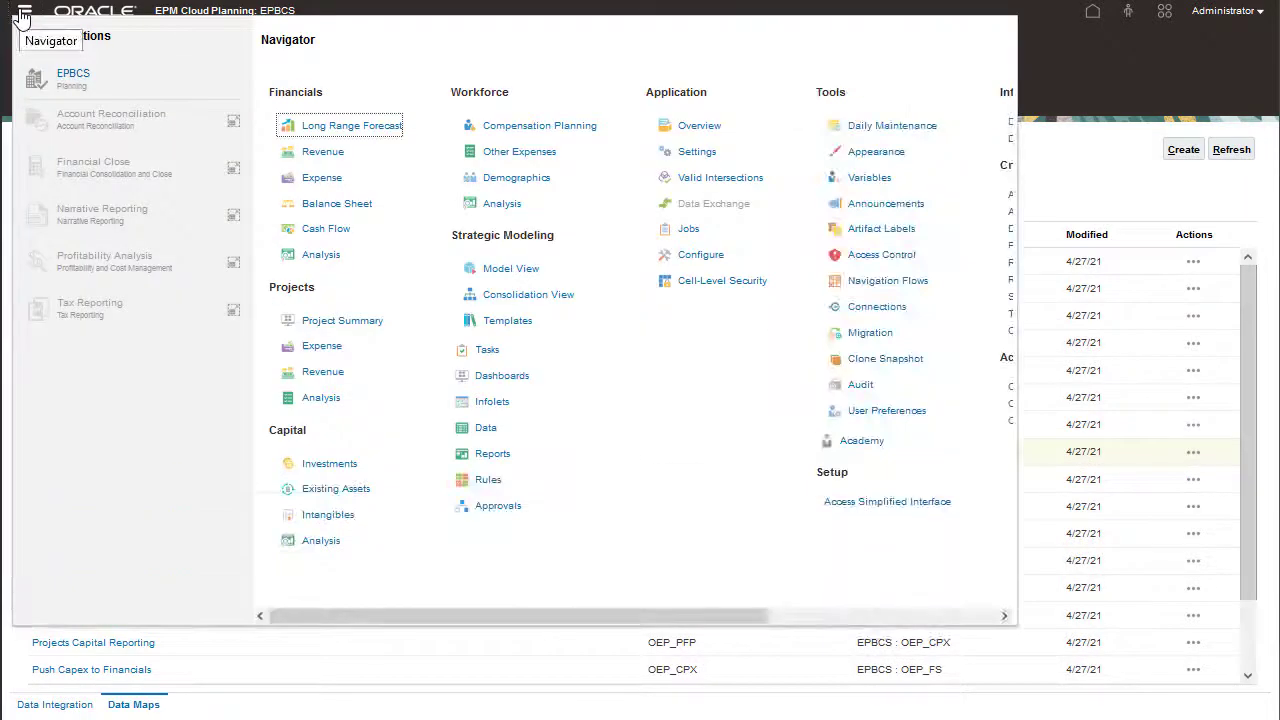
pyautogui.click(487, 480)
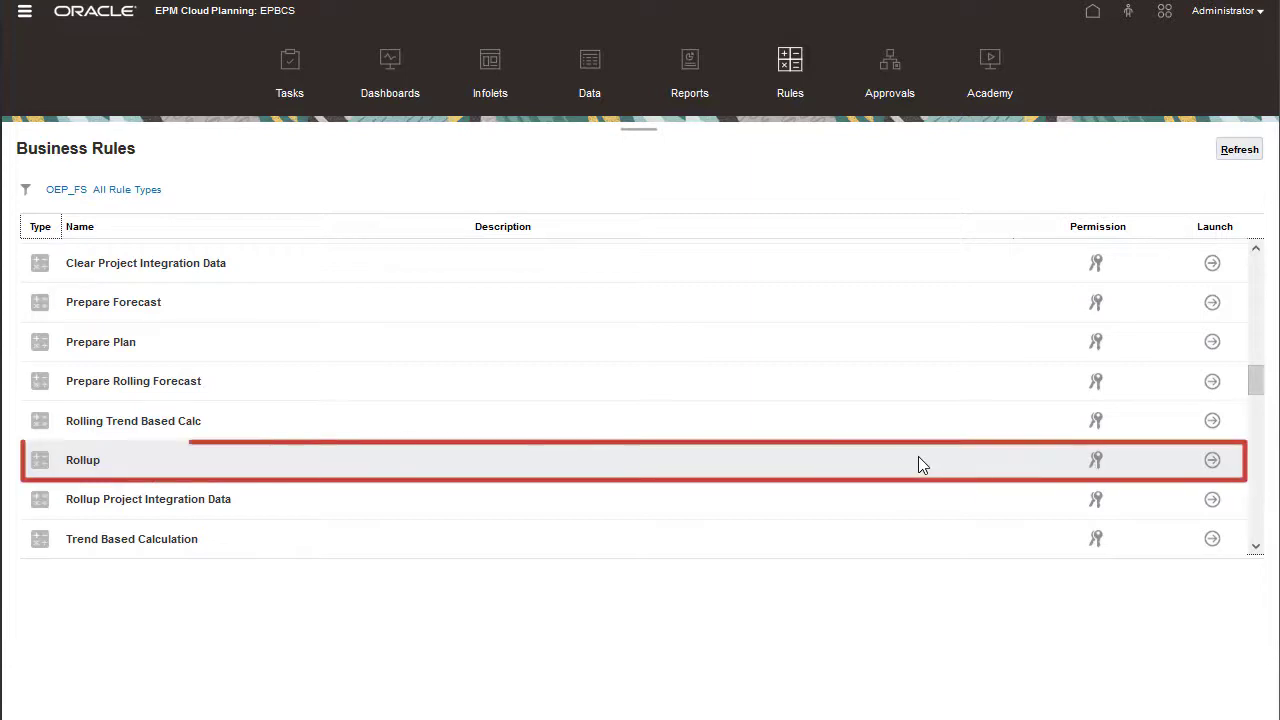
pyautogui.click(1212, 460)
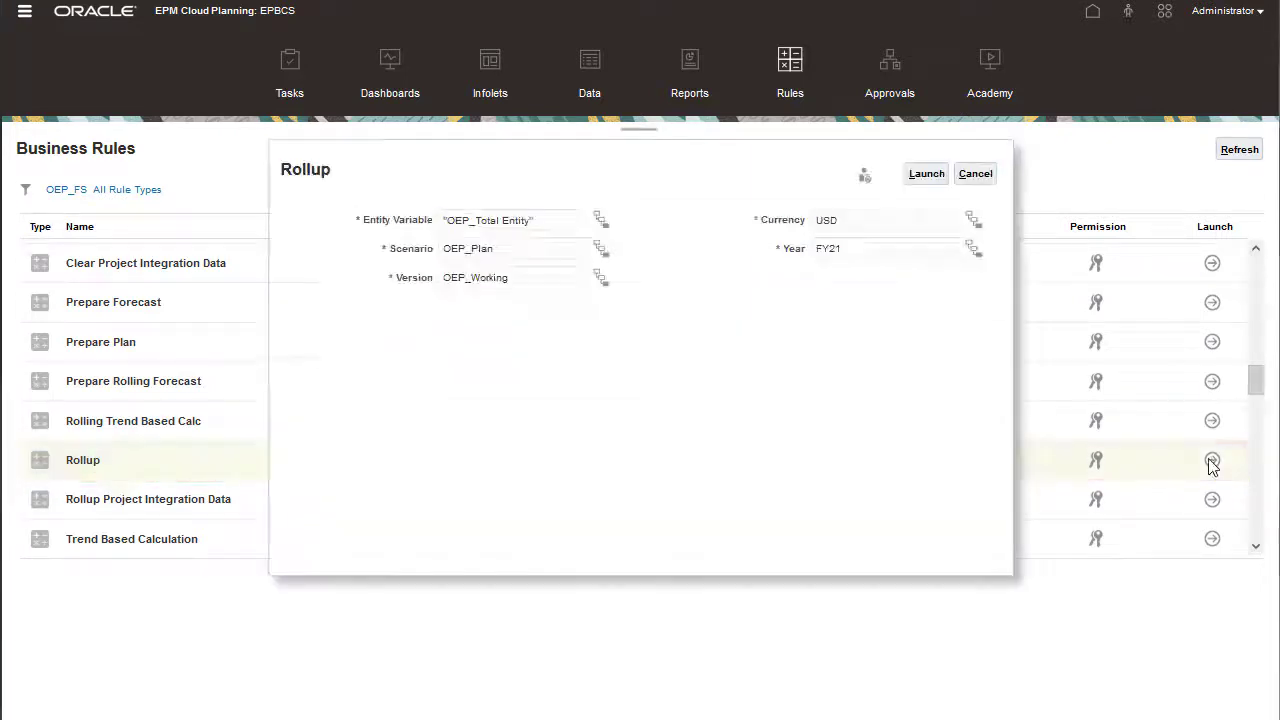
pyautogui.click(927, 174)
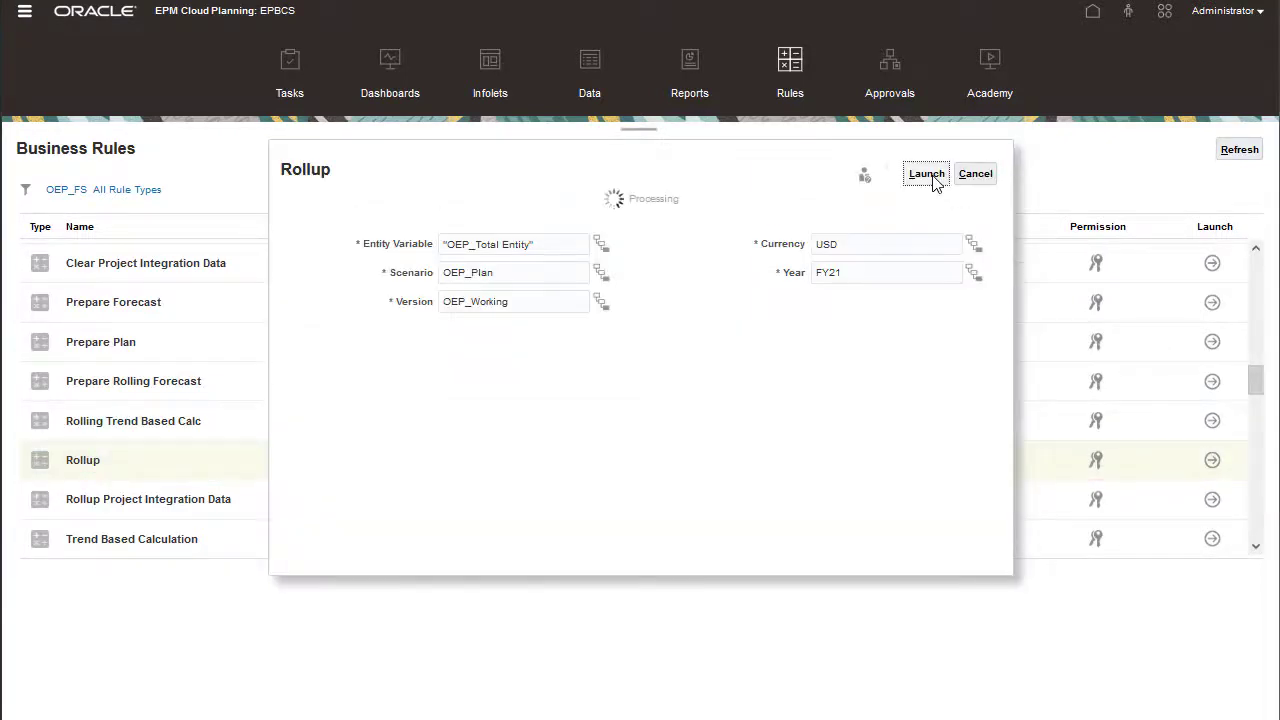
pyautogui.click(697, 211)
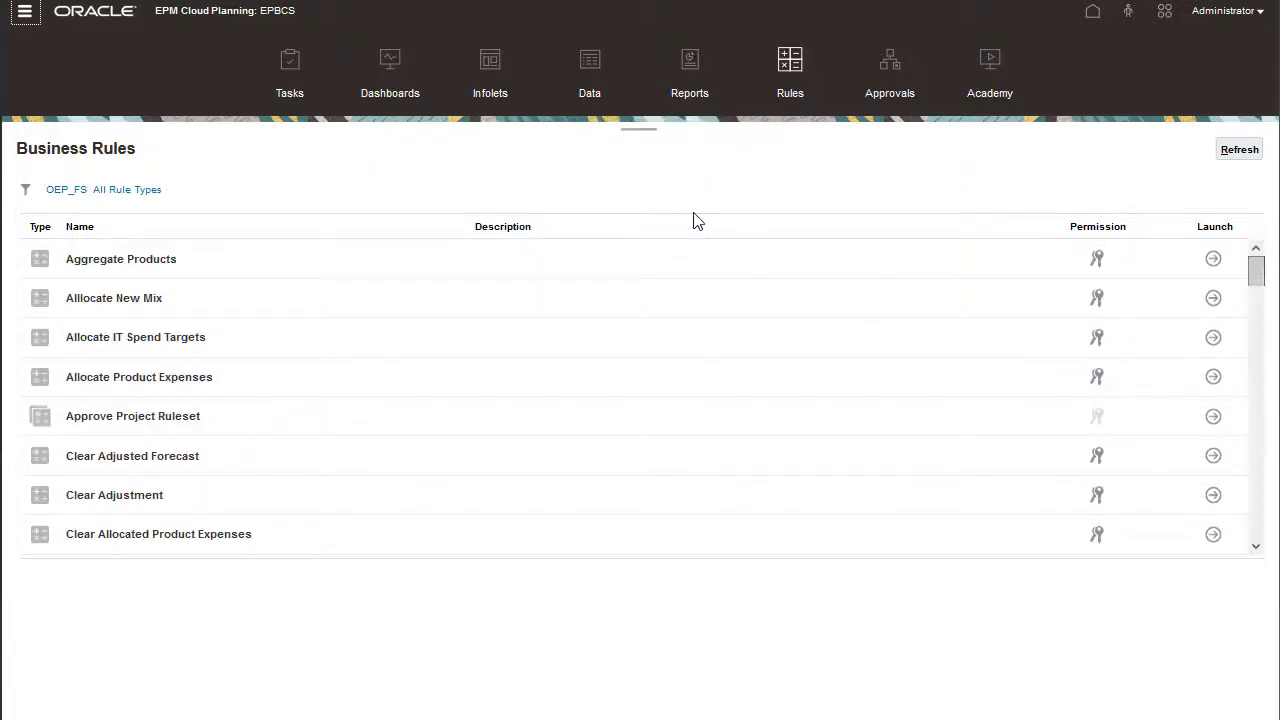
# - Open the Financials Integration Summary form showing Workforce Detail 1,281,851 for Sales US FY21
pyautogui.click(28, 14)
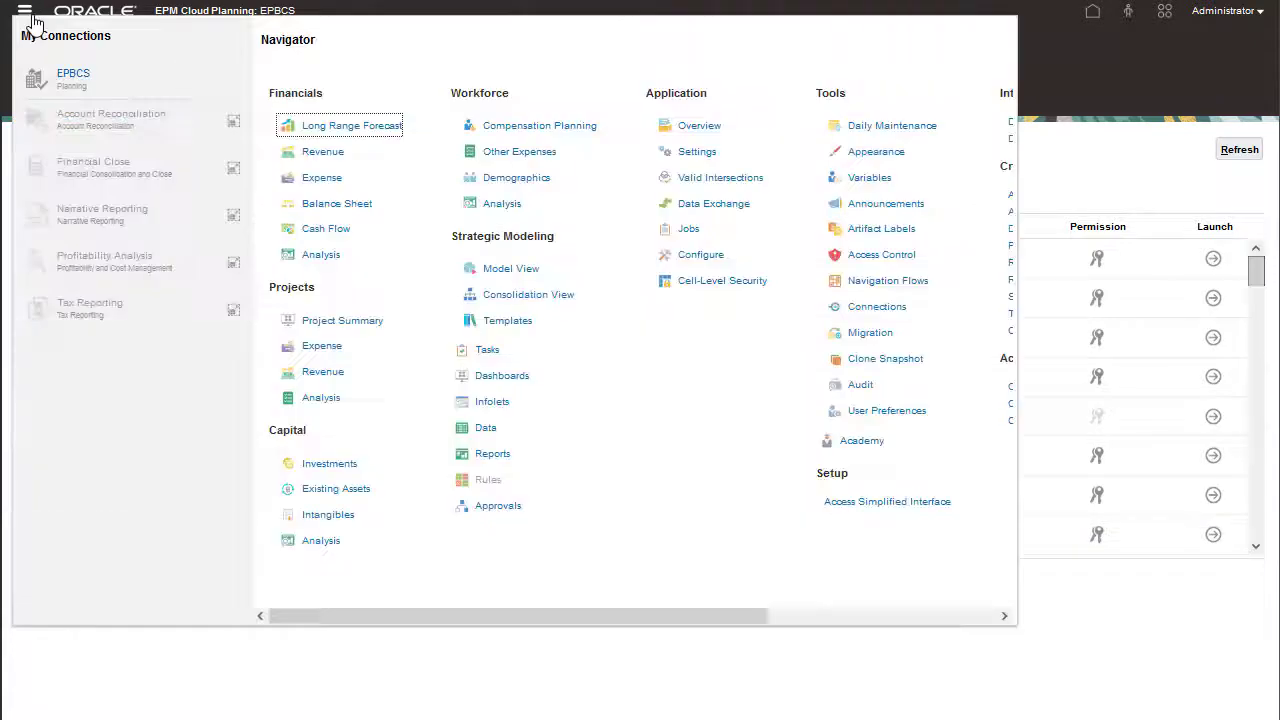
pyautogui.click(322, 256)
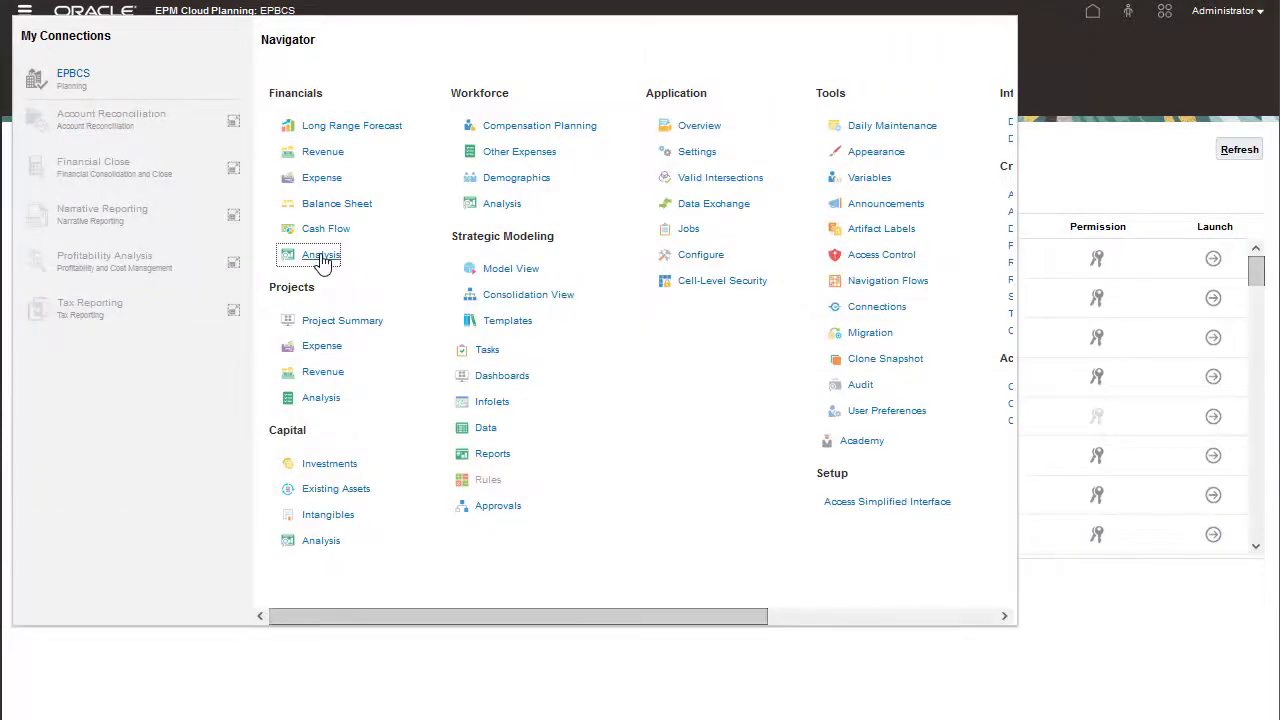
pyautogui.click(22, 190)
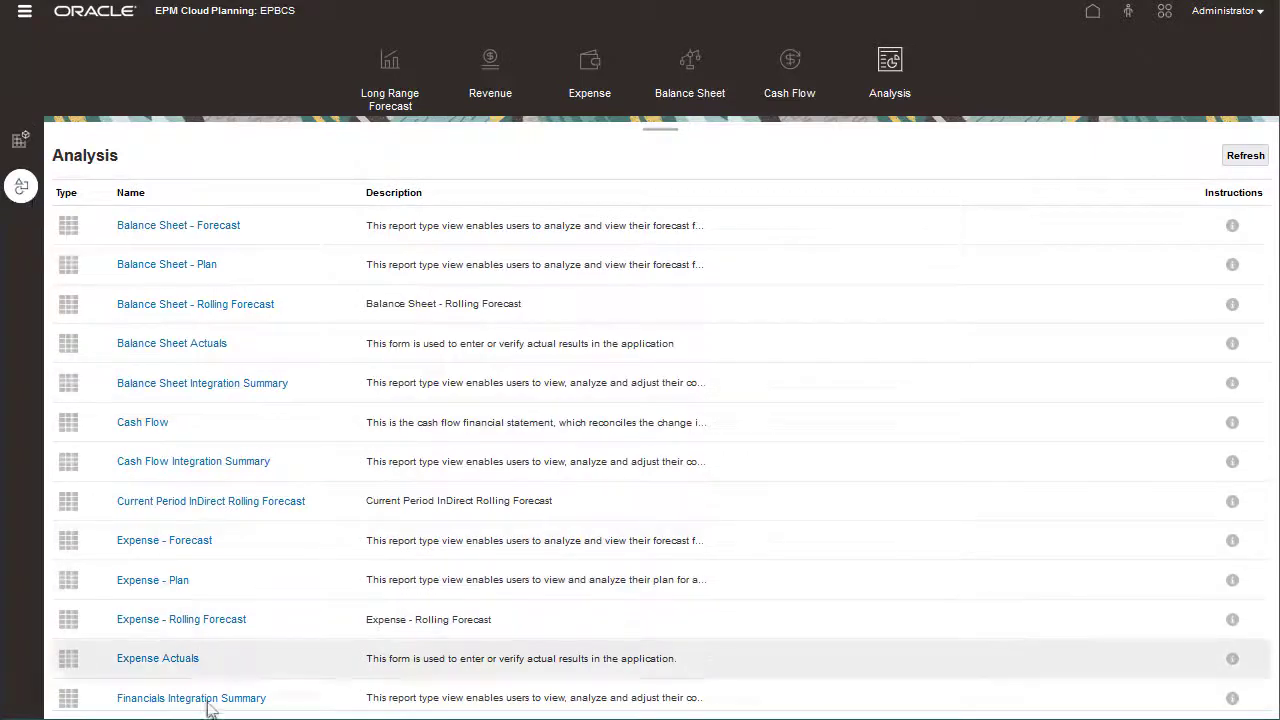
pyautogui.click(208, 698)
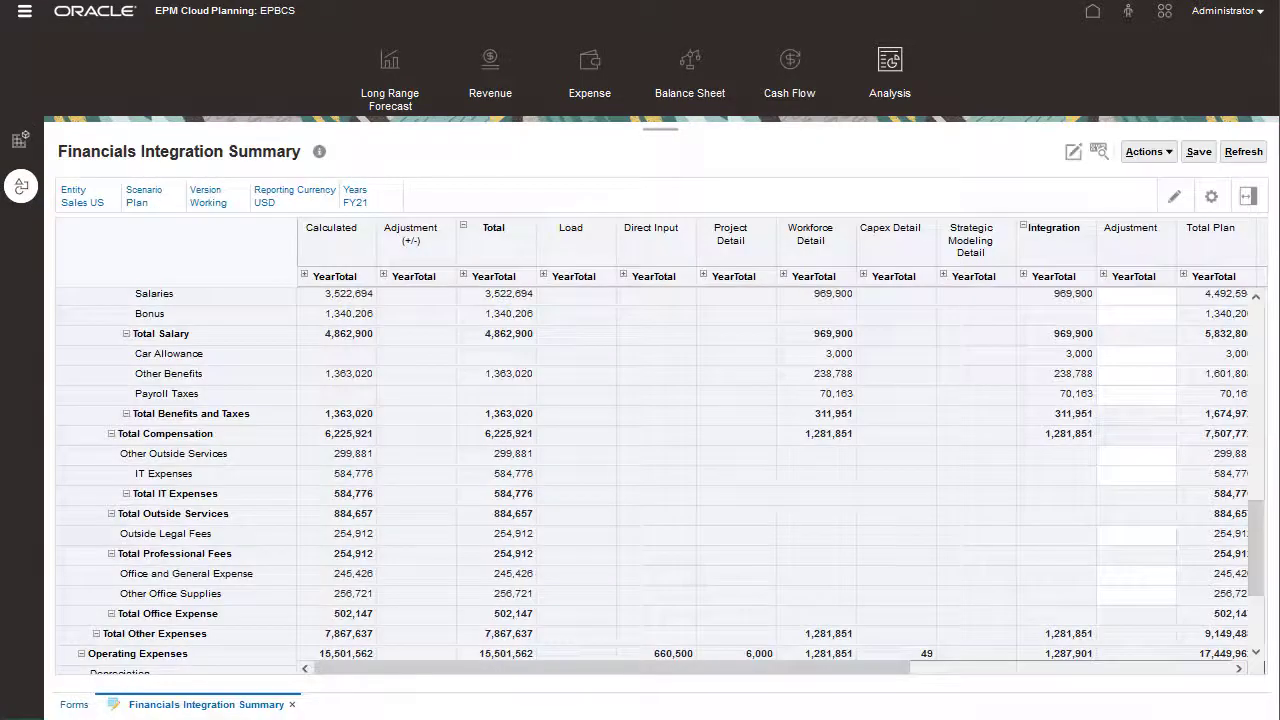